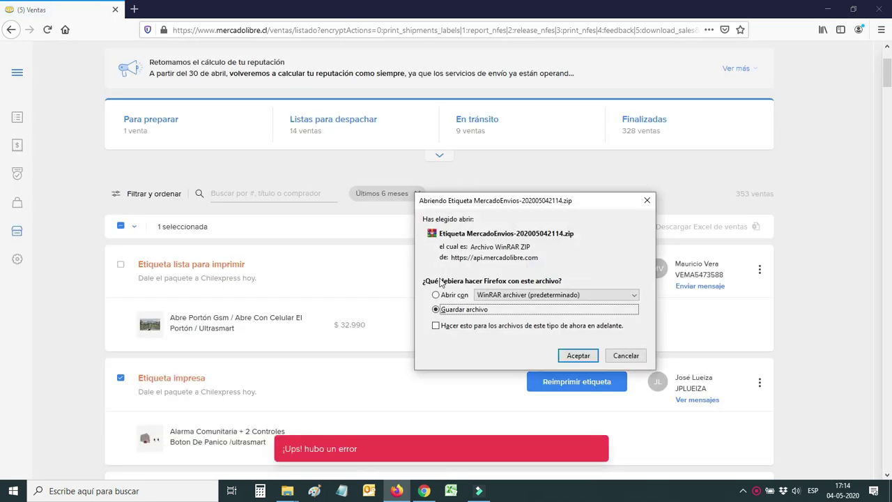
# - Open the downloaded Etiqueta MercadoEnvios ZIP in WinRAR and copy Control.pdf and Etiqueta de envio.txt to the desktop
pyautogui.click(573, 355)
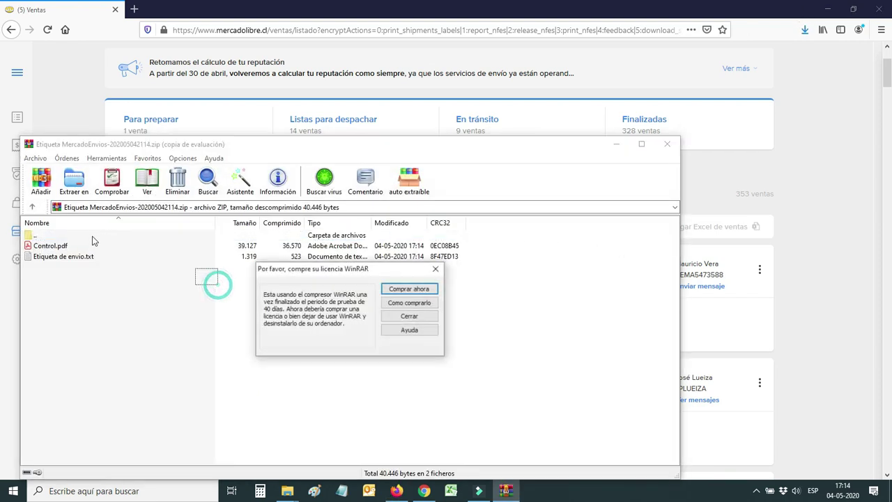
pyautogui.click(409, 316)
pyautogui.moveTo(46, 239); pyautogui.dragTo(125, 288)
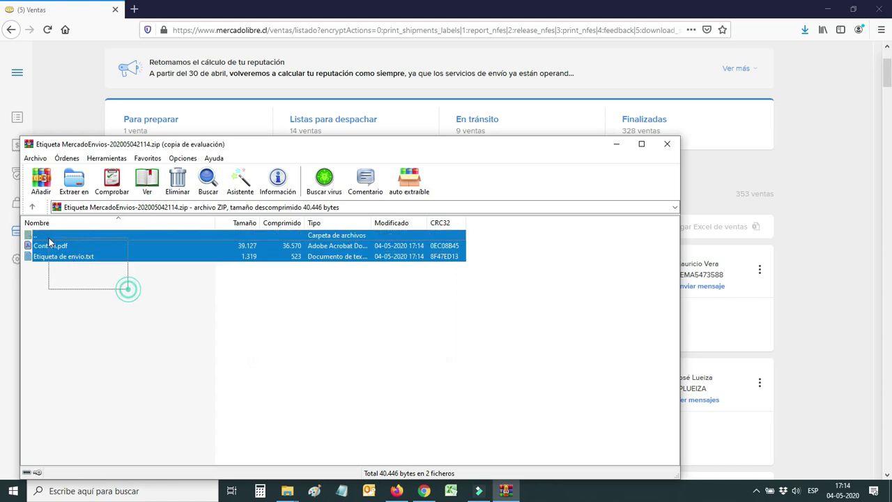
pyautogui.rightClick(52, 251)
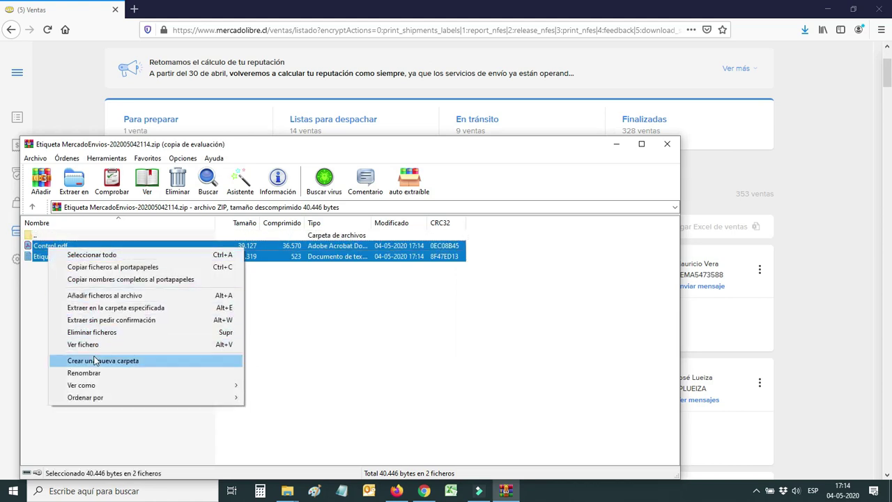
pyautogui.click(44, 301)
pyautogui.click(826, 9)
pyautogui.moveTo(154, 287); pyautogui.dragTo(482, 53)
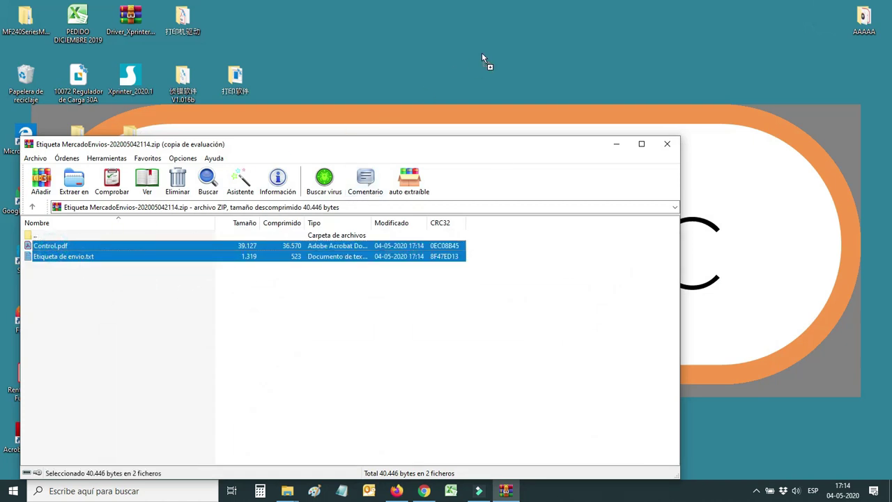
# - Close the archive and place the extracted Etiqueta de envio file beside Control on the desktop
pyautogui.click(666, 143)
pyautogui.moveTo(492, 73); pyautogui.dragTo(390, 26)
pyautogui.click(589, 80)
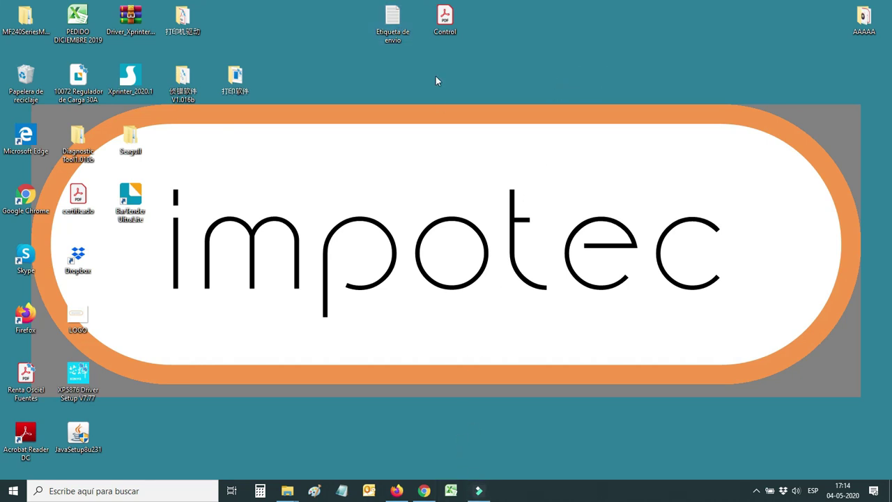
# - Open Control.pdf from the desktop to review the Chilexpress control sheet, and close it
pyautogui.click(448, 15)
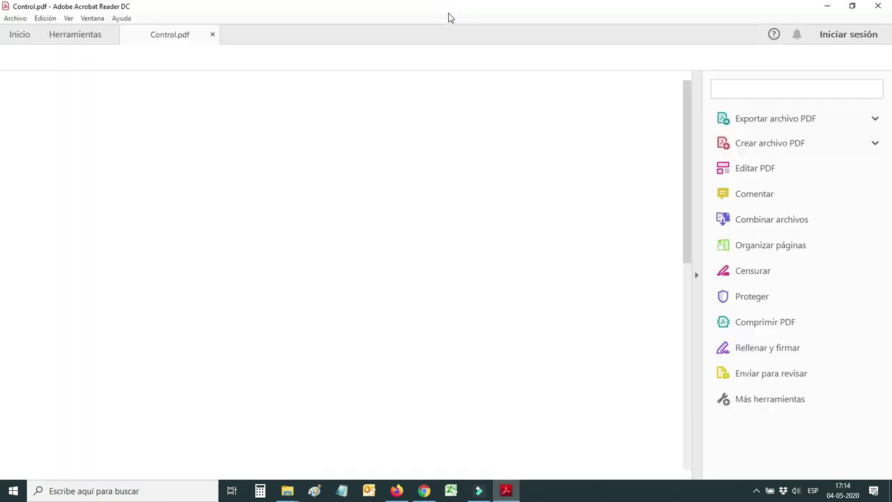
pyautogui.scroll(-3, 533, 202)
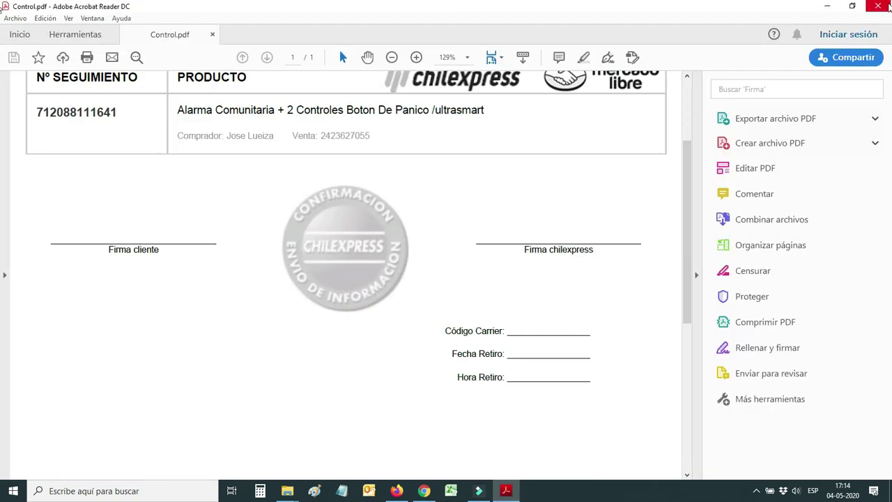
pyautogui.click(880, 6)
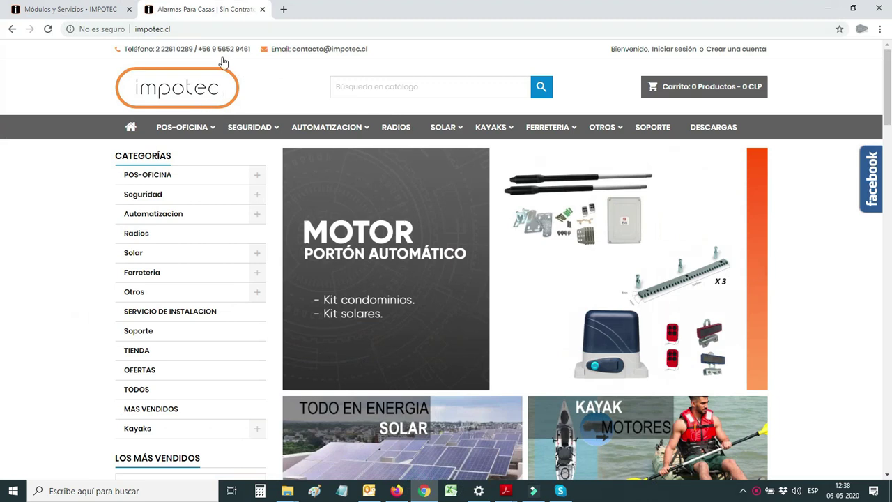
# - Go to the Descargas page of impotec.cl and open the DIAGTOOL download
pyautogui.moveTo(710, 132)
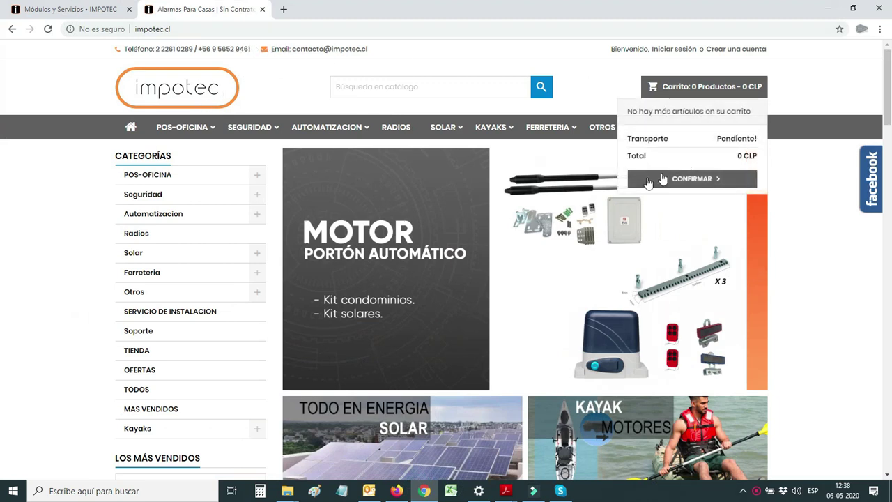
pyautogui.click(714, 124)
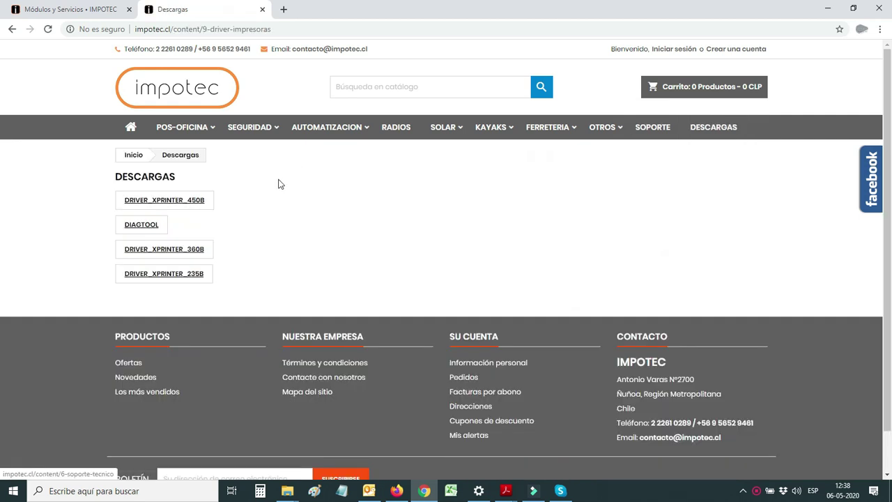
pyautogui.click(262, 187)
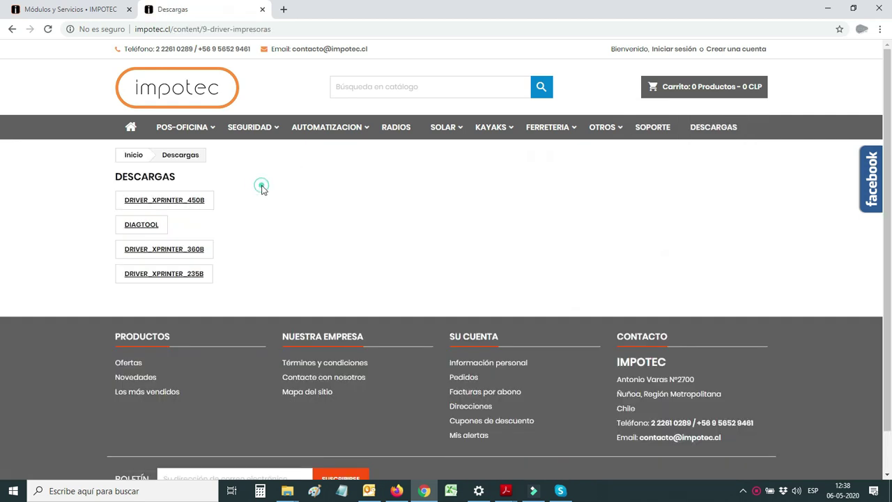
pyautogui.click(144, 224)
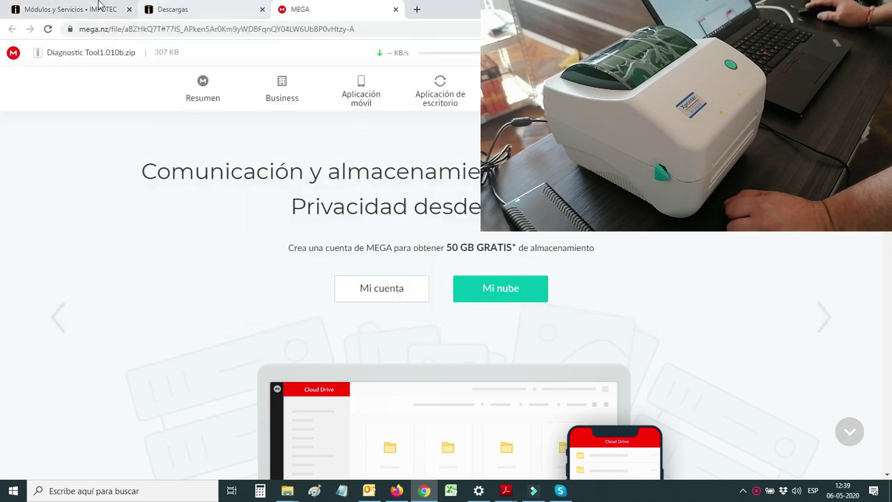
# - Save the Diagnostic Tool1.010b ZIP file from the MEGA page to the desktop
pyautogui.click(63, 8)
pyautogui.click(343, 16)
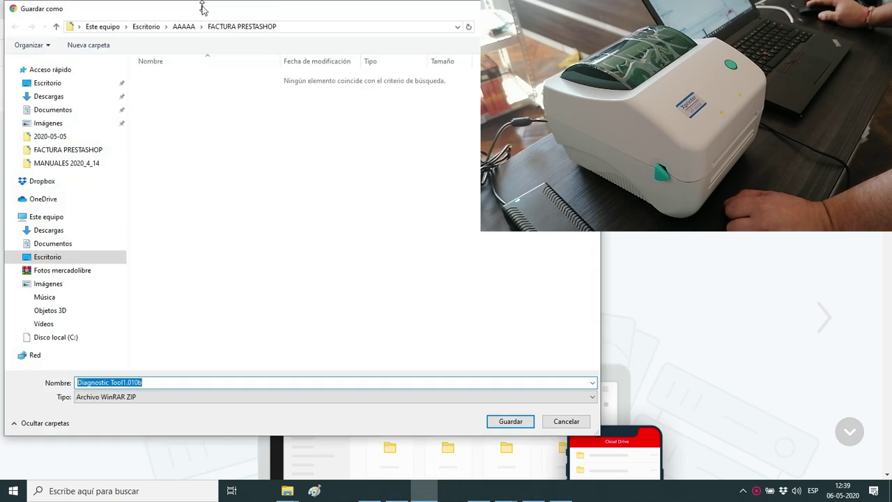
pyautogui.click(47, 83)
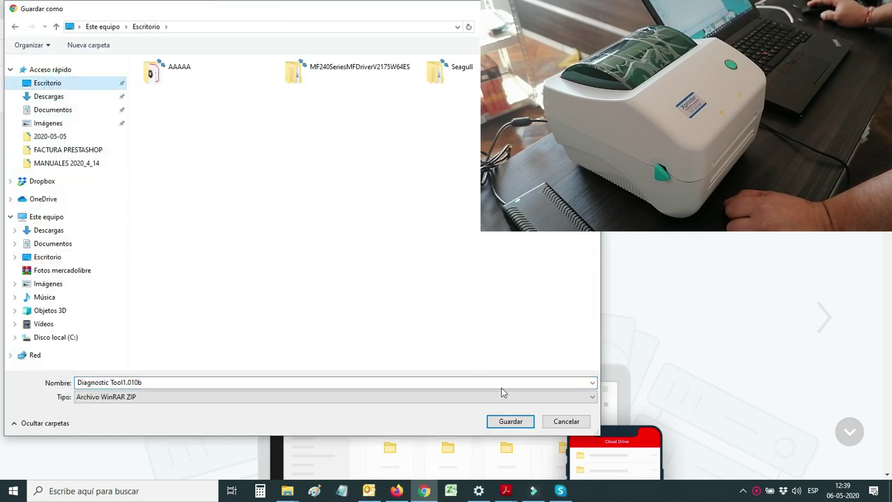
pyautogui.click(503, 421)
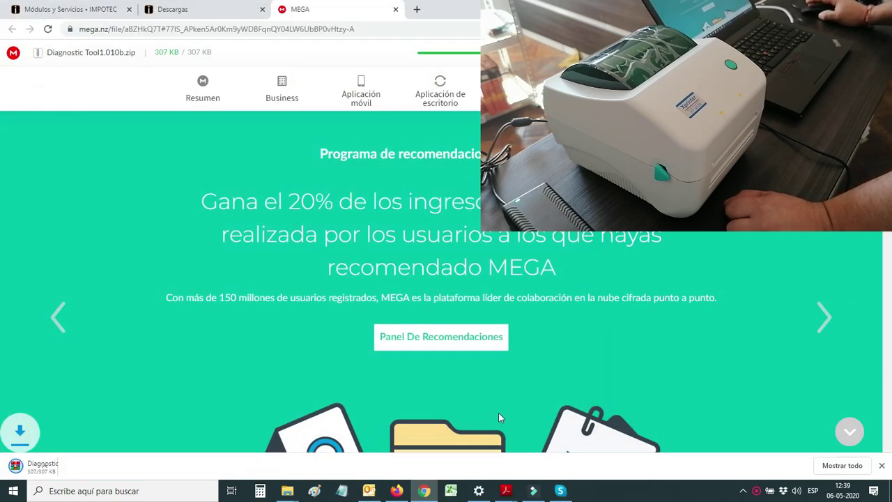
# - Move the Diagnostic Tool1.010b archive to a free area of the desktop and extract it in place
pyautogui.press('super+d')
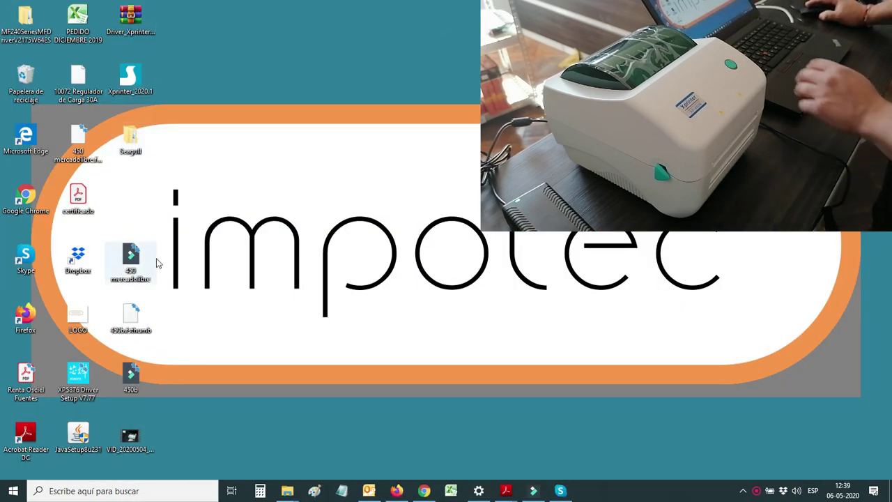
pyautogui.press('F5')
pyautogui.moveTo(131, 196); pyautogui.dragTo(394, 77)
pyautogui.rightClick(394, 76)
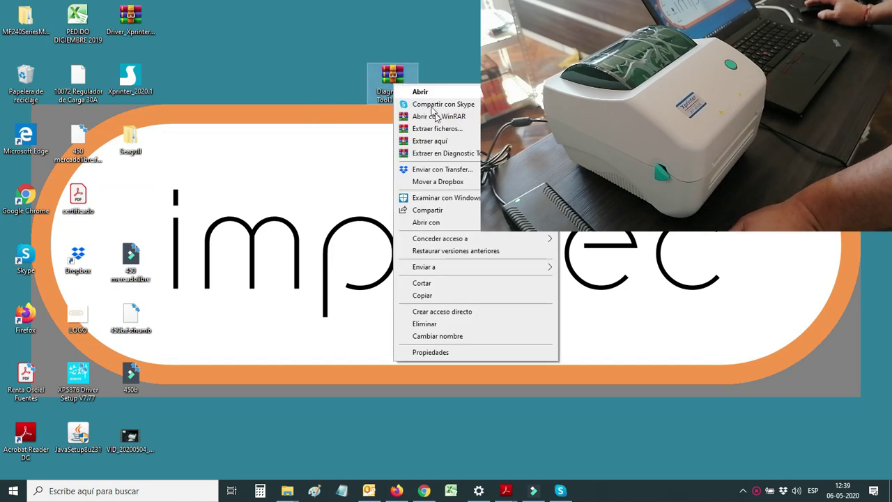
pyautogui.click(453, 145)
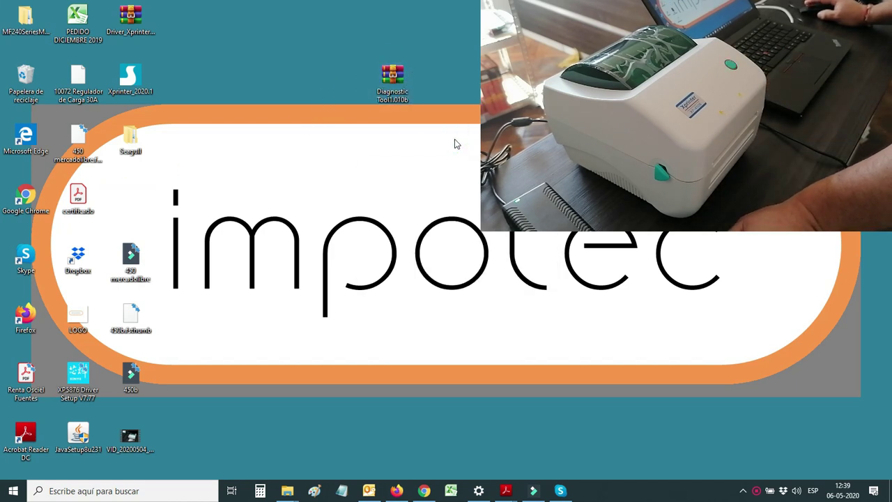
# - Separate the archive and the extracted Diagnostic Tool1.010b folder on the desktop, check the folder's contents, and close it
pyautogui.moveTo(130, 201)
pyautogui.mouseDown()
pyautogui.moveTo(290, 130)
pyautogui.moveTo(439, 87)
pyautogui.moveTo(91, 206)
pyautogui.moveTo(131, 202)
pyautogui.mouseUp()
pyautogui.click(474, 59)
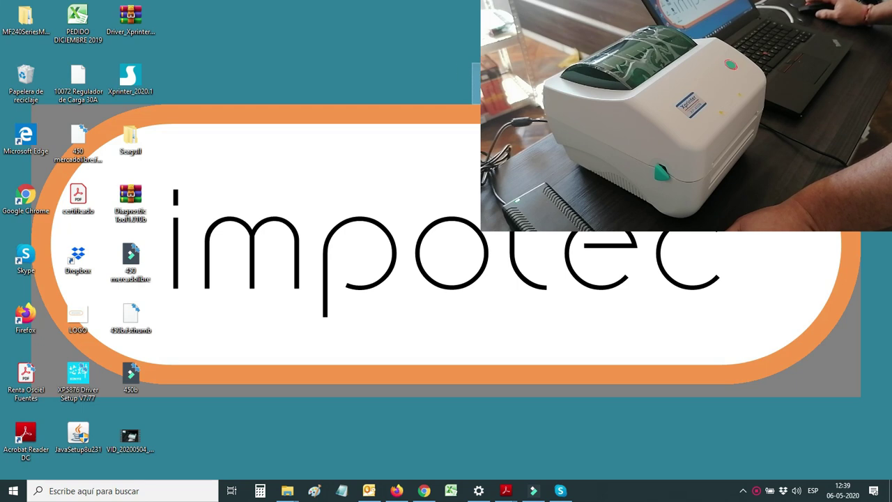
pyautogui.moveTo(459, 45); pyautogui.dragTo(463, 78)
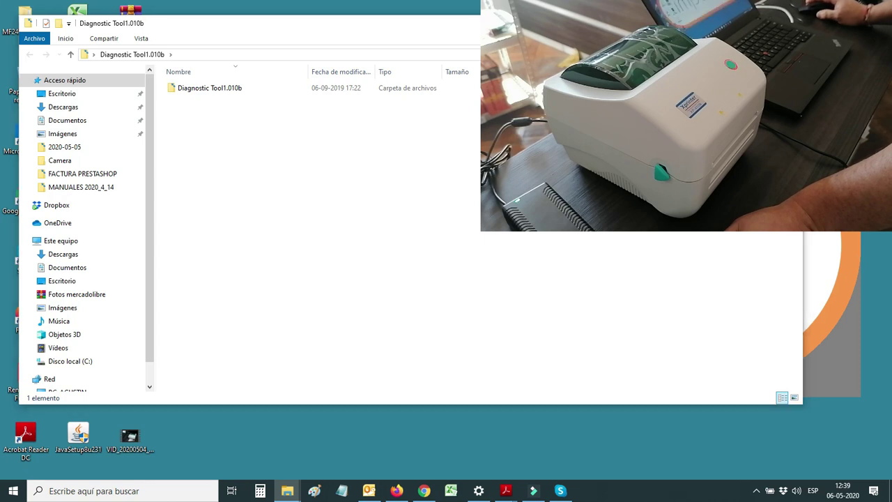
pyautogui.hotkey('alt', 'F4')
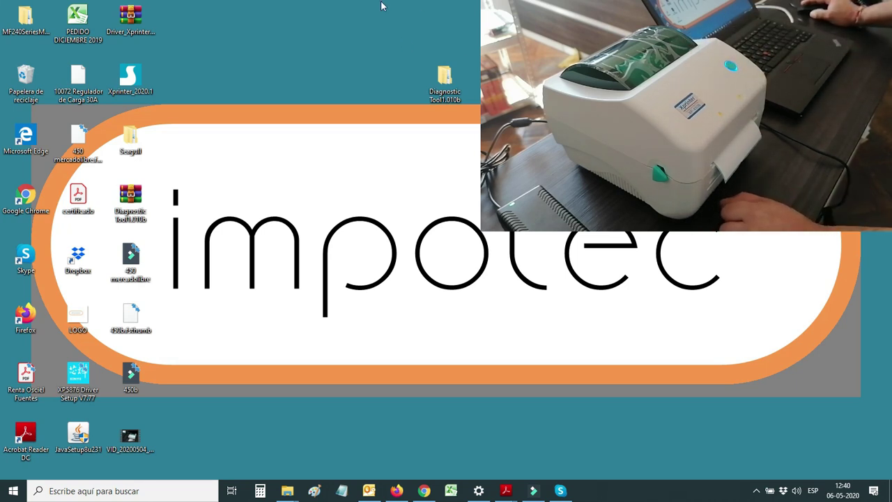
# - Recover the Etiqueta de envio text file from the recycle bin to the desktop
pyautogui.doubleClick(26, 80)
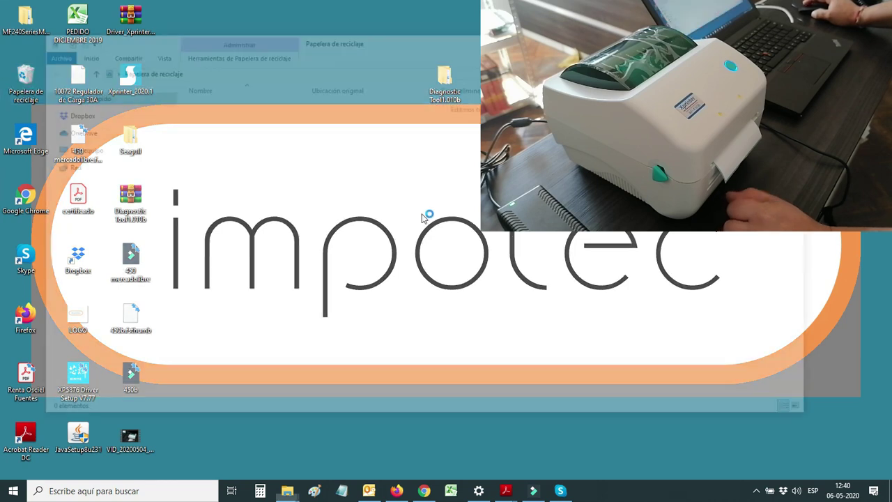
pyautogui.click(207, 139)
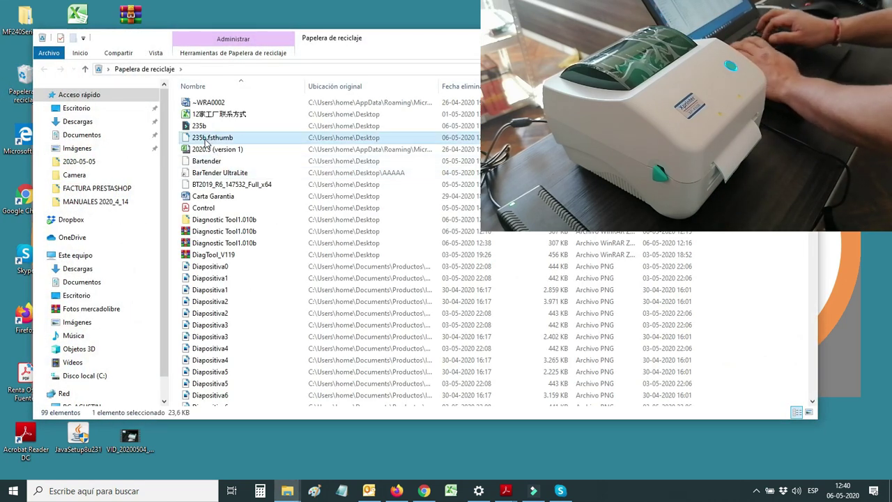
pyautogui.write('et')
pyautogui.moveTo(222, 133); pyautogui.dragTo(392, 18)
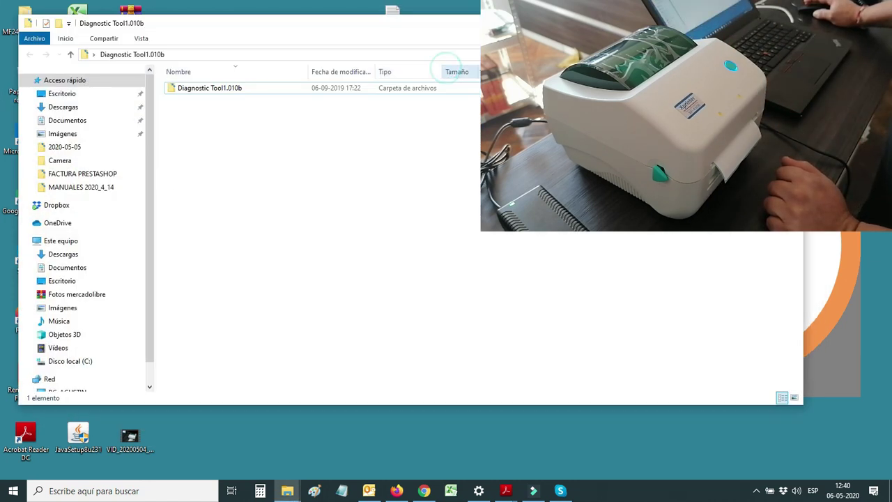
# - Launch Diagnostic Tool from the extracted folder and start sending a file with the Command Tool
pyautogui.doubleClick(210, 89)
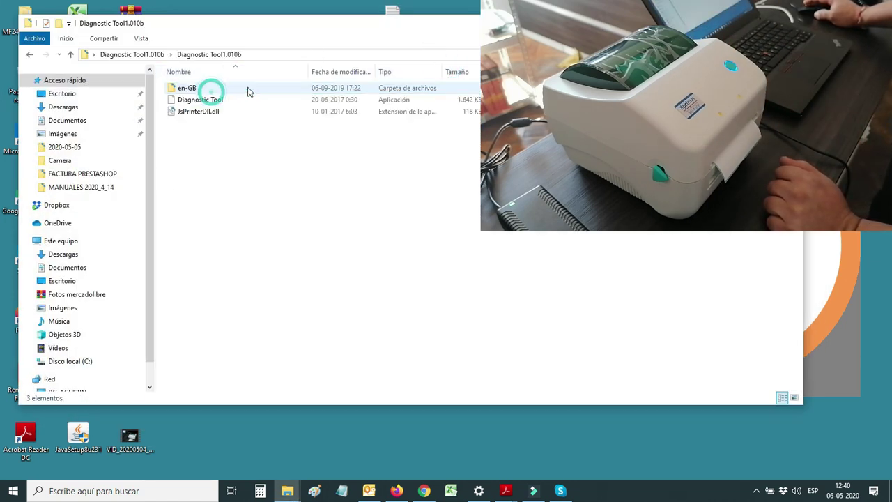
pyautogui.click(199, 104)
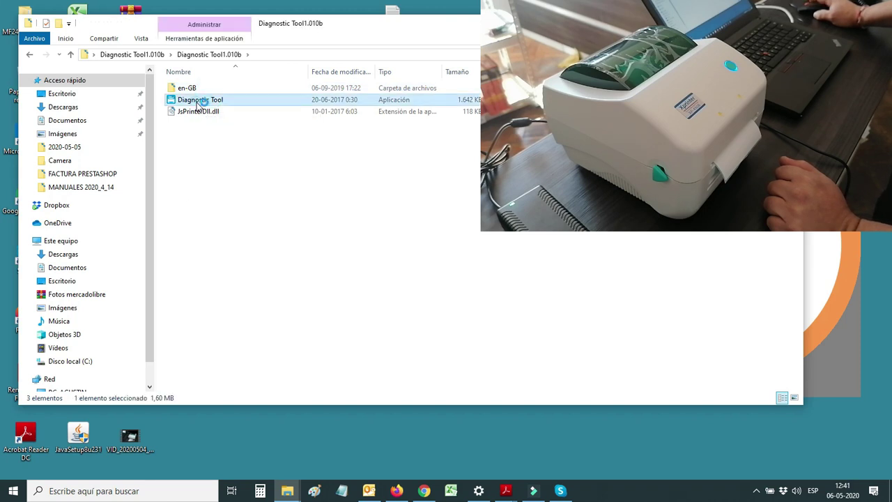
pyautogui.doubleClick(199, 105)
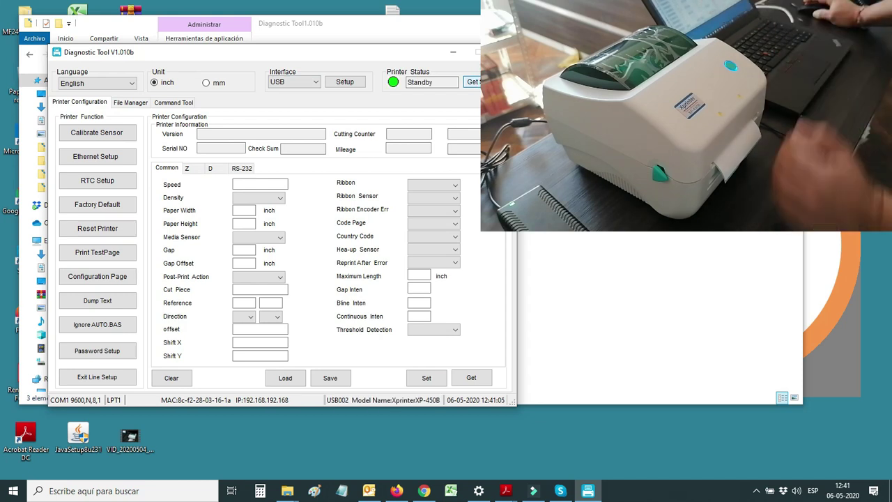
pyautogui.click(168, 103)
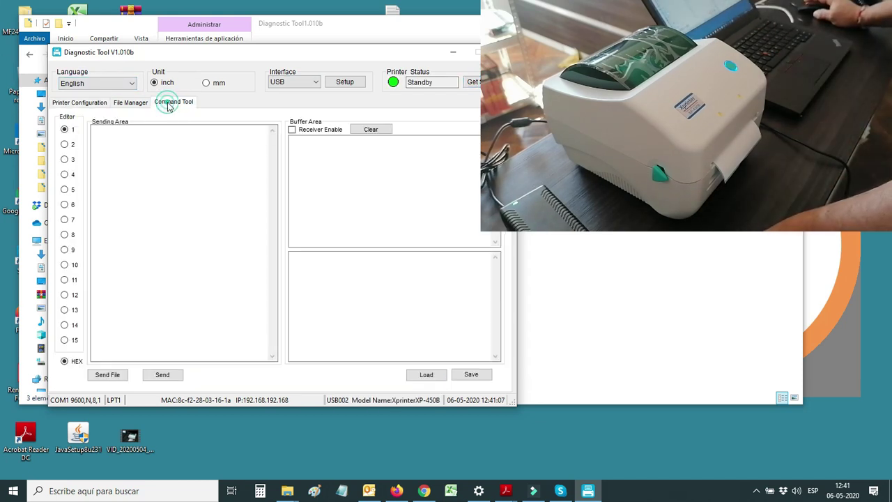
pyautogui.click(108, 377)
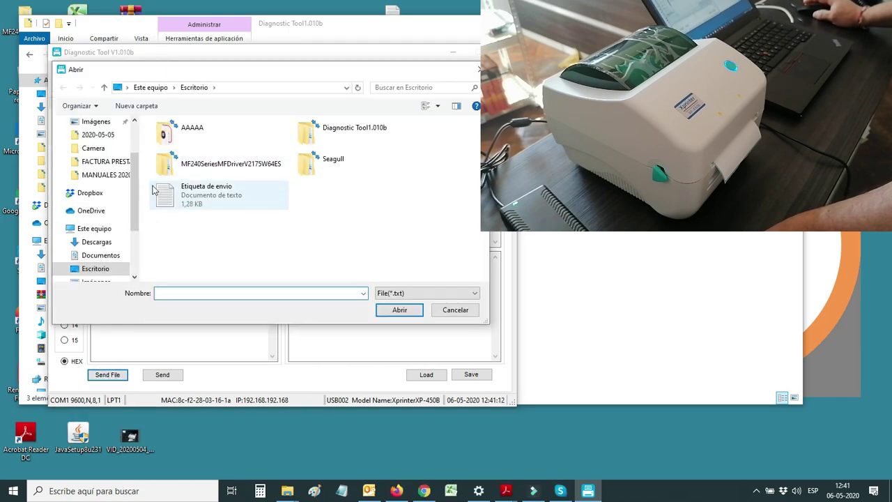
pyautogui.click(94, 228)
pyautogui.scroll(-1, 202, 202)
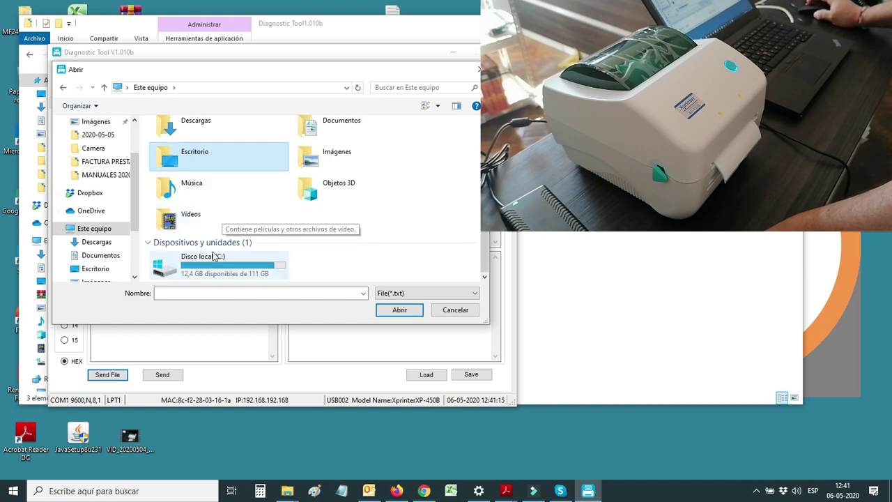
pyautogui.scroll(1, 87, 200)
pyautogui.scroll(1, 87, 200)
pyautogui.scroll(-1, 89, 175)
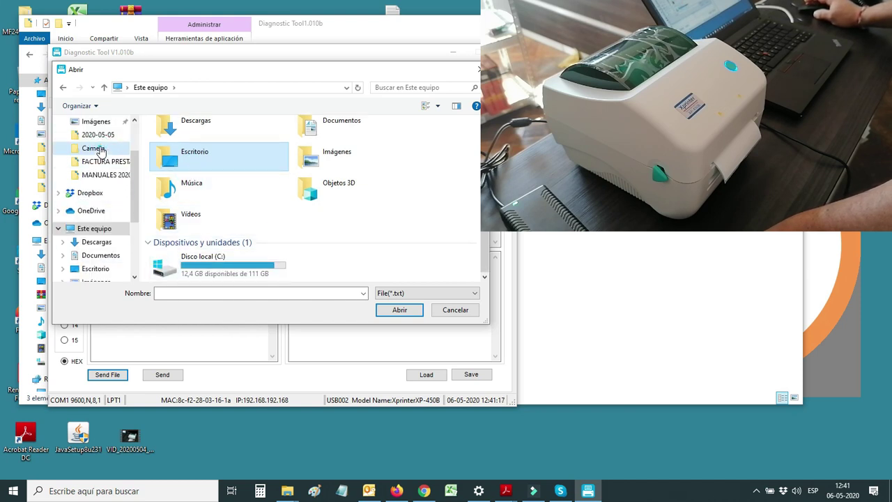
pyautogui.click(92, 147)
pyautogui.click(518, 246)
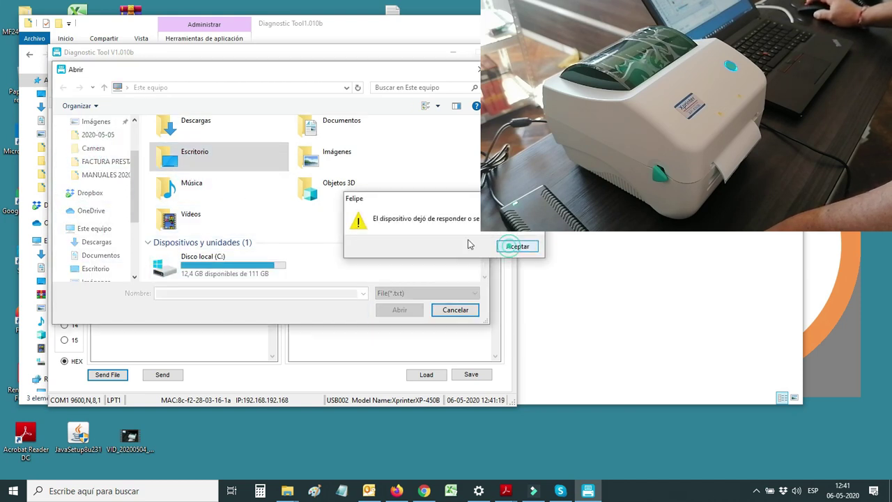
pyautogui.scroll(2, 121, 155)
# - Choose the Etiqueta de envio text file on the desktop and send it to the printer
pyautogui.click(96, 144)
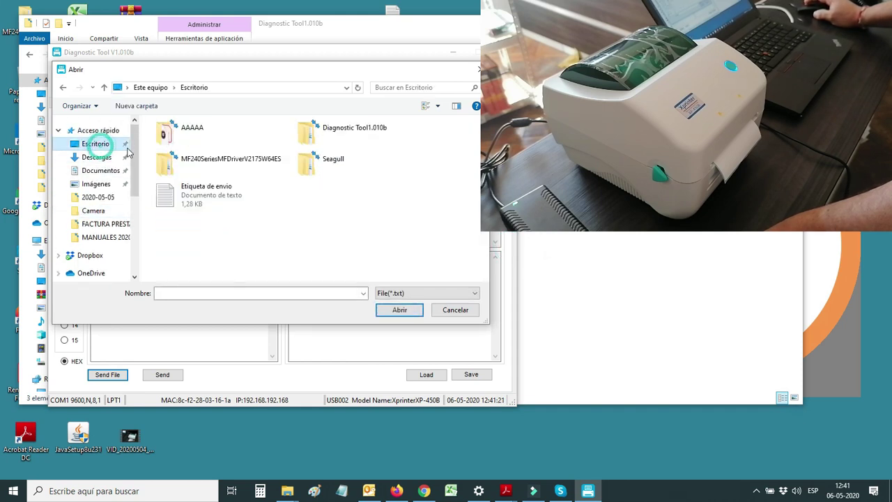
pyautogui.doubleClick(195, 192)
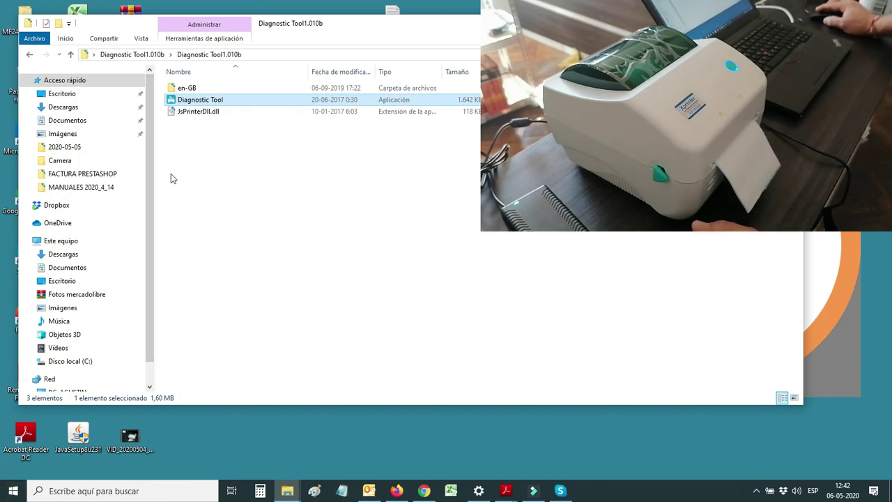
# - Reopen Diagnostic Tool and send the Etiqueta de envio file to the printer again with the Command Tool
pyautogui.doubleClick(208, 101)
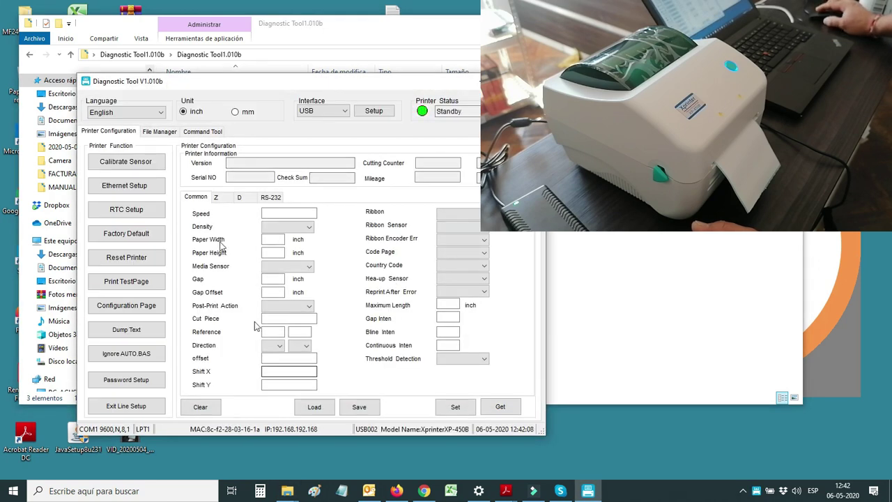
pyautogui.click(196, 132)
pyautogui.click(137, 404)
pyautogui.doubleClick(234, 228)
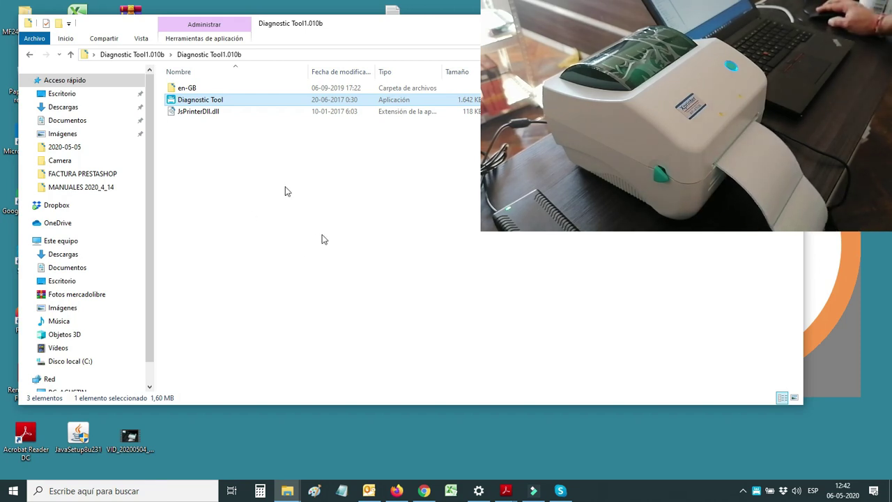
# - Start Diagnostic Tool once more and print another copy of the Etiqueta de envio label through the Command Tool
pyautogui.doubleClick(202, 99)
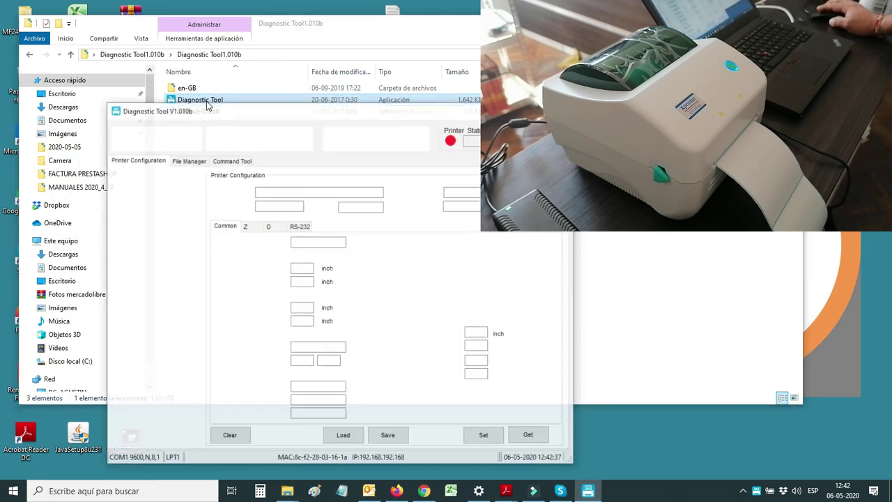
pyautogui.click(232, 160)
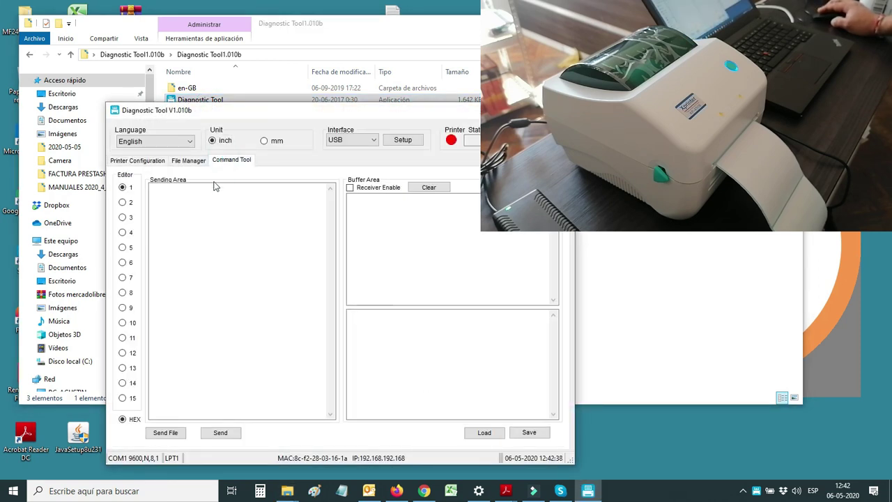
pyautogui.click(166, 433)
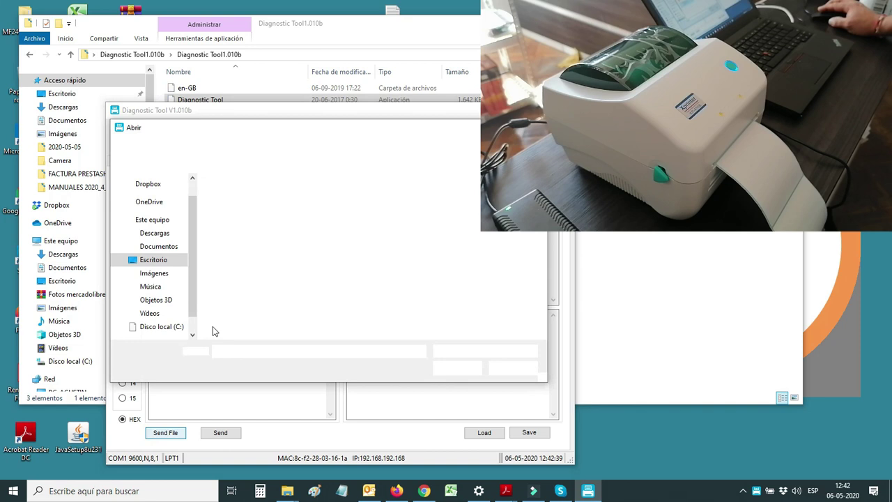
pyautogui.doubleClick(255, 244)
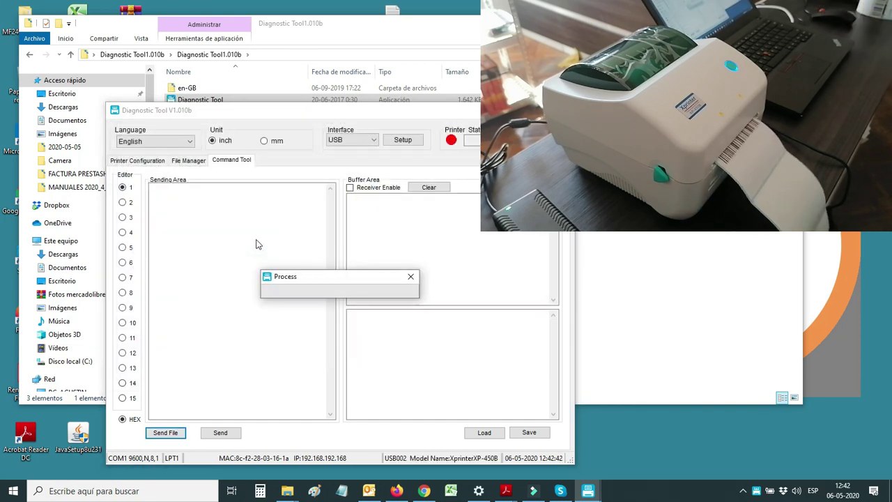